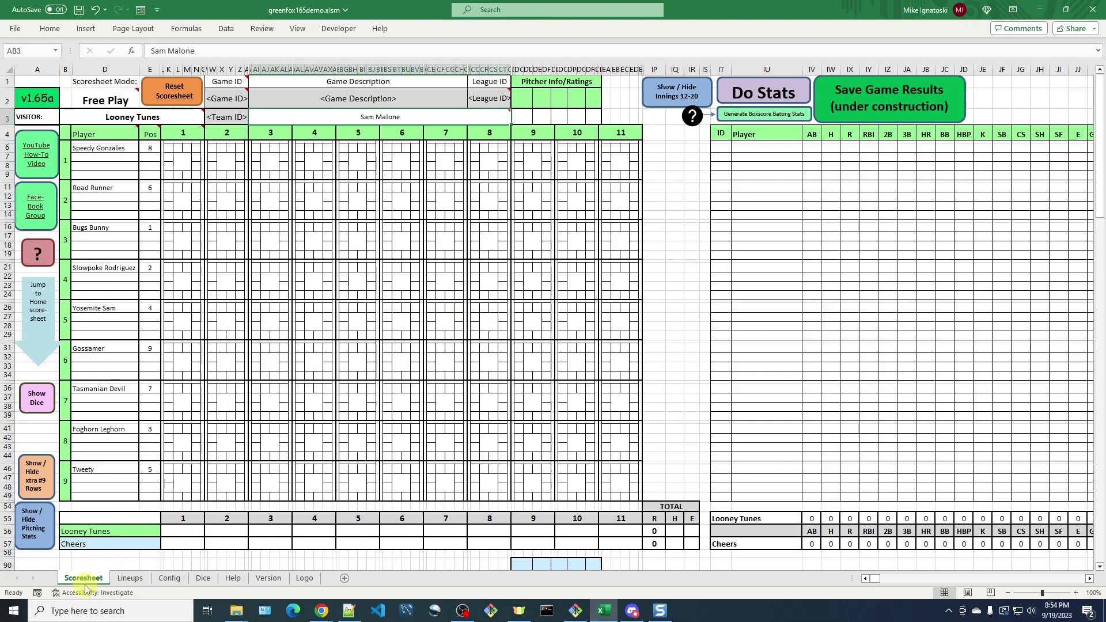
- On the Dice sheet, configure dice row 1 with 6G in column 1 and 6Y in column 2
click(204, 579)
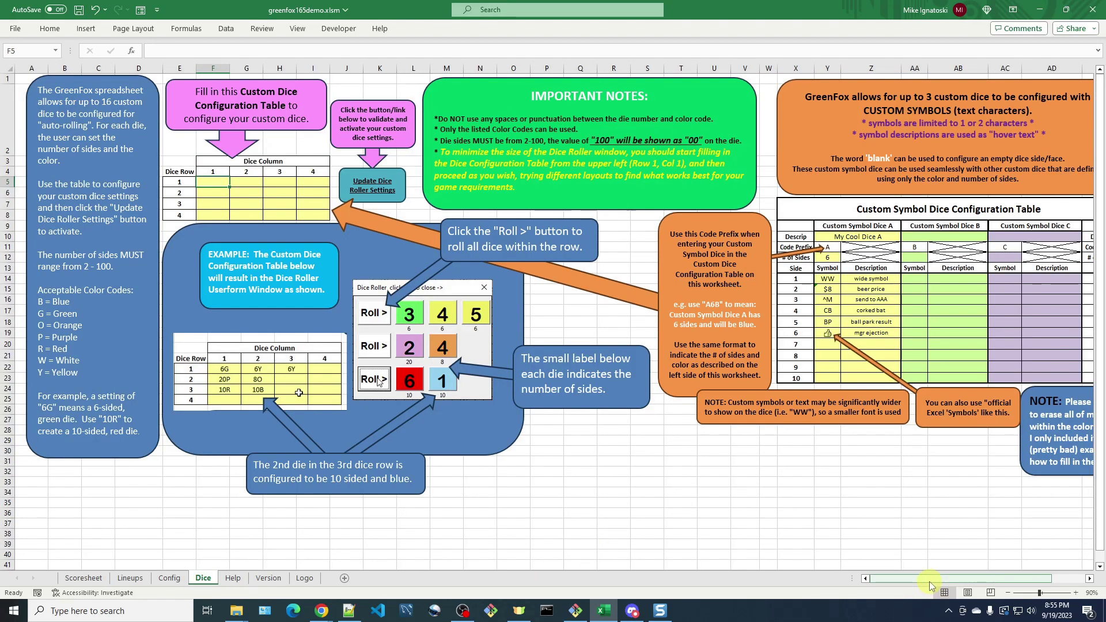
drag(930, 579, 932, 579)
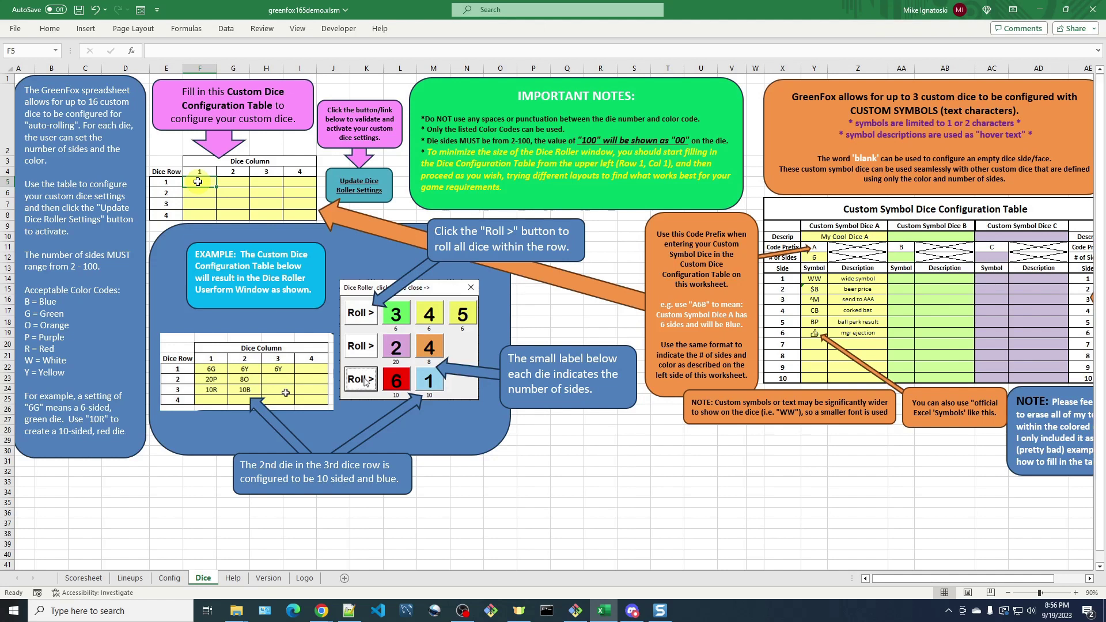
text(6G)
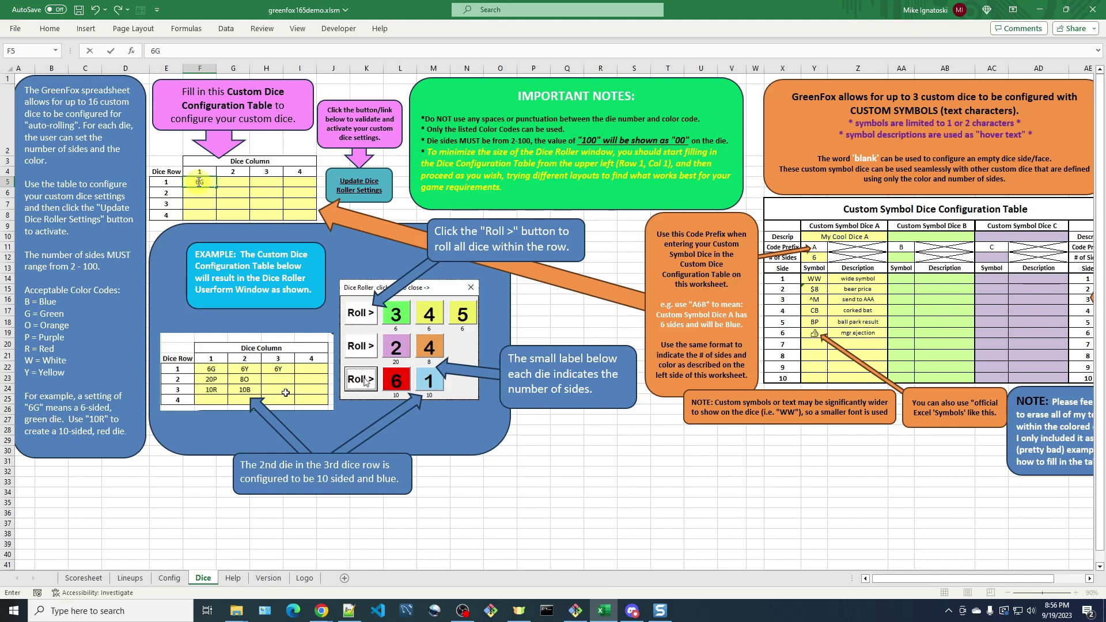
key(Tab)
text(6)
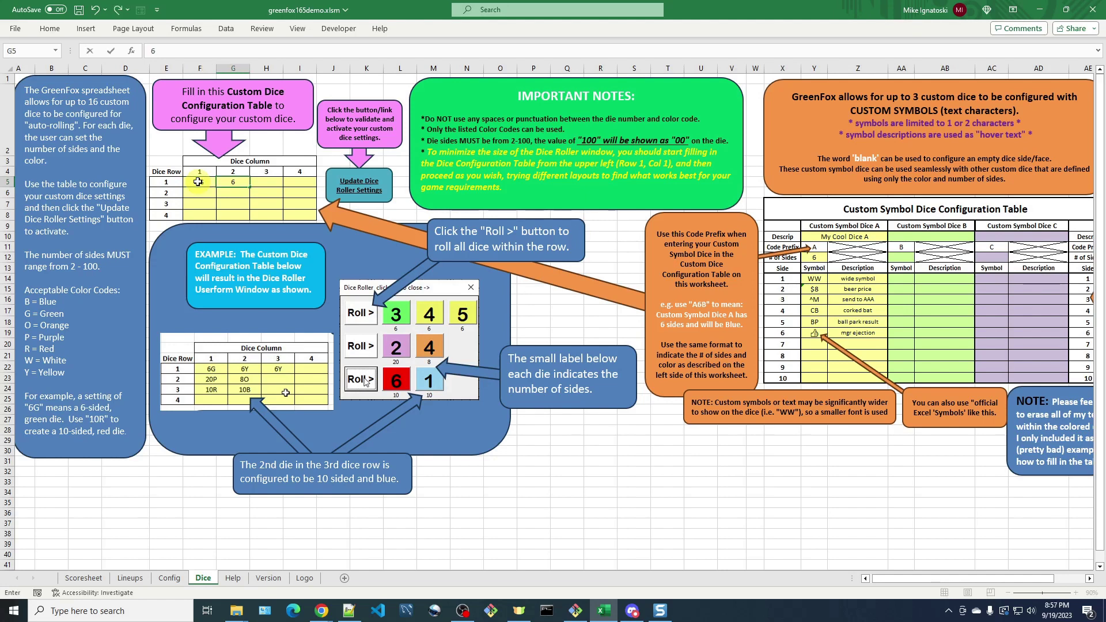
text(Y)
click(204, 195)
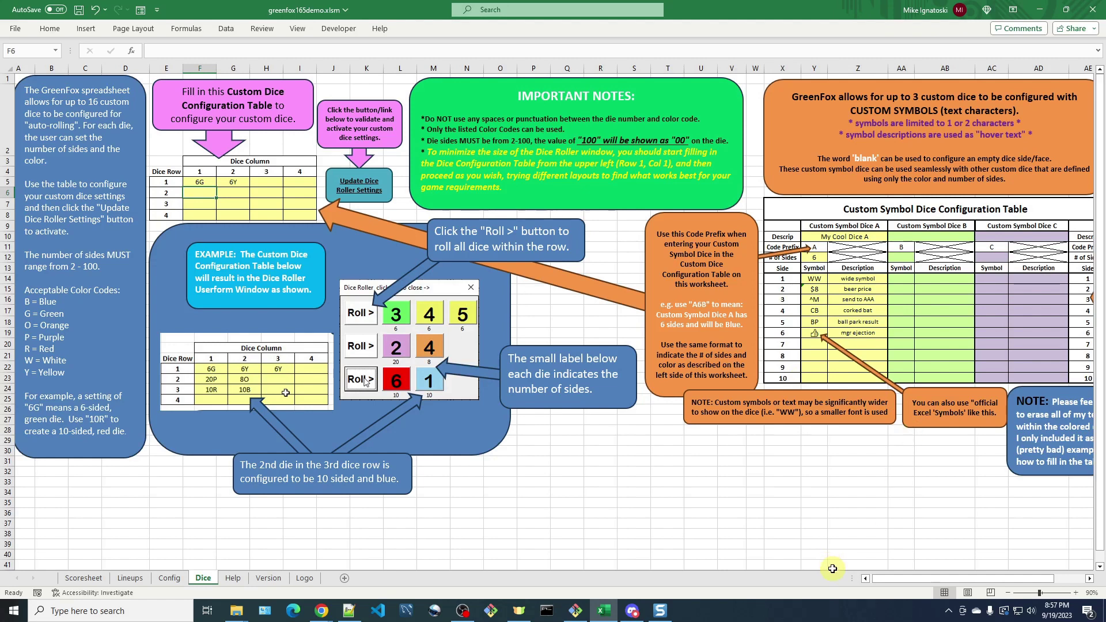
- Describe Custom Symbol Dice B as "0-5 Hex" and set its number of sides to 6
drag(887, 579, 910, 569)
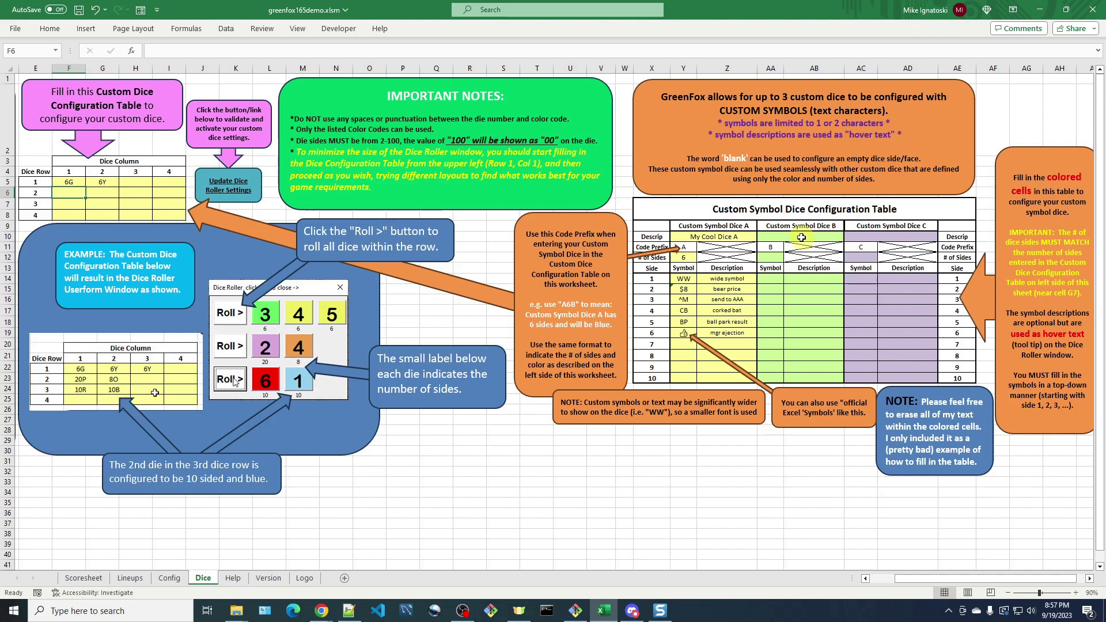
click(800, 238)
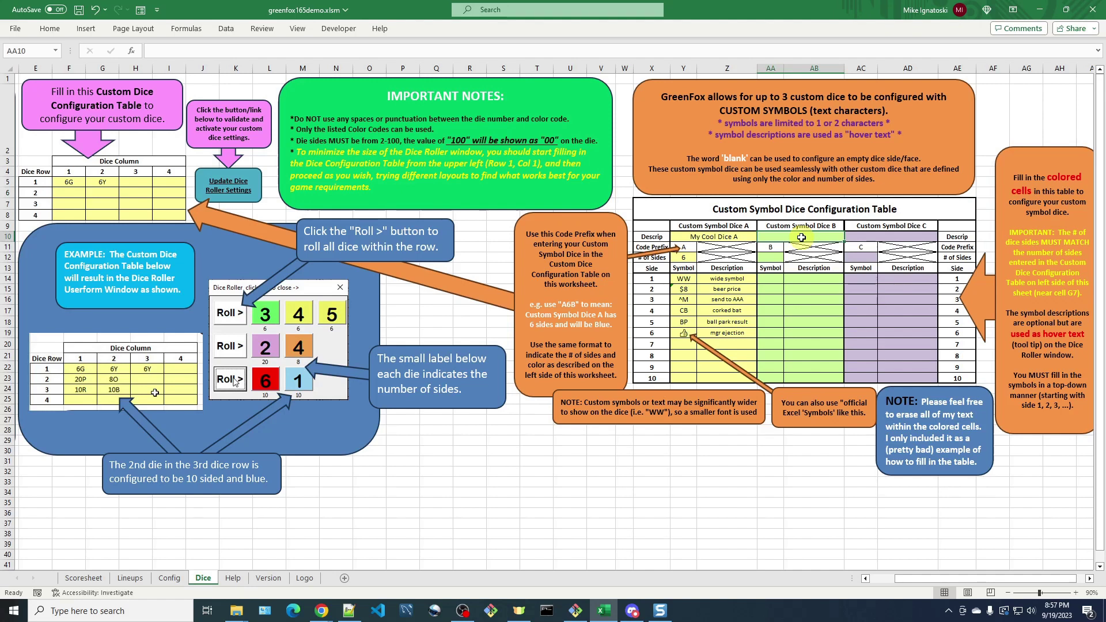
text(0)
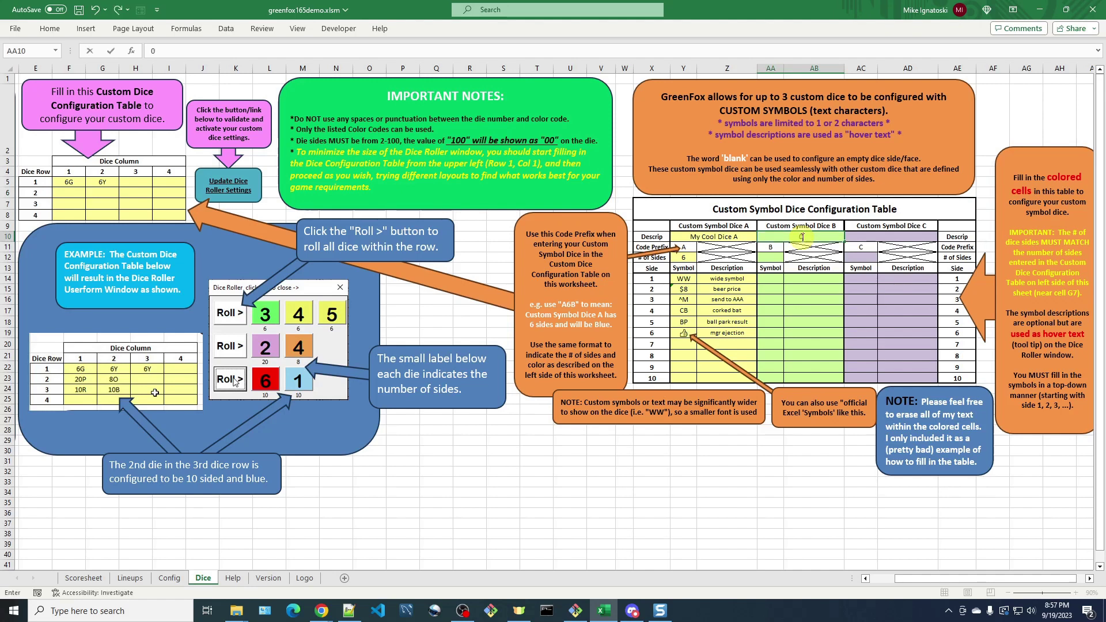
text(-5 Hex)
click(776, 259)
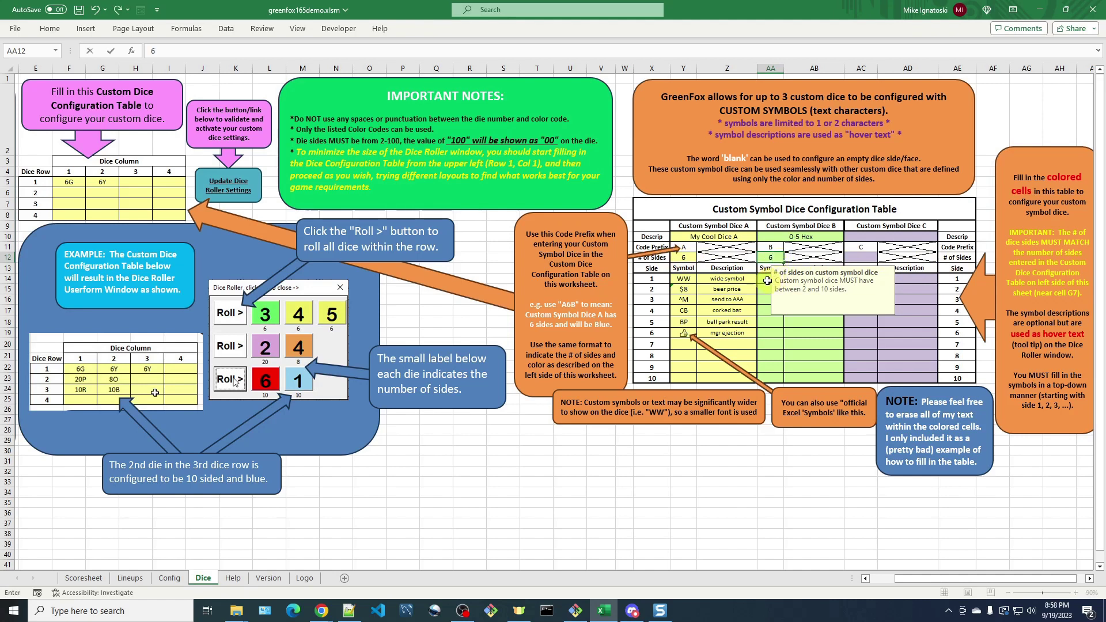
- Set side 1 of Custom Symbol Dice B to the symbol "blank" with the description "show nothing"
click(771, 279)
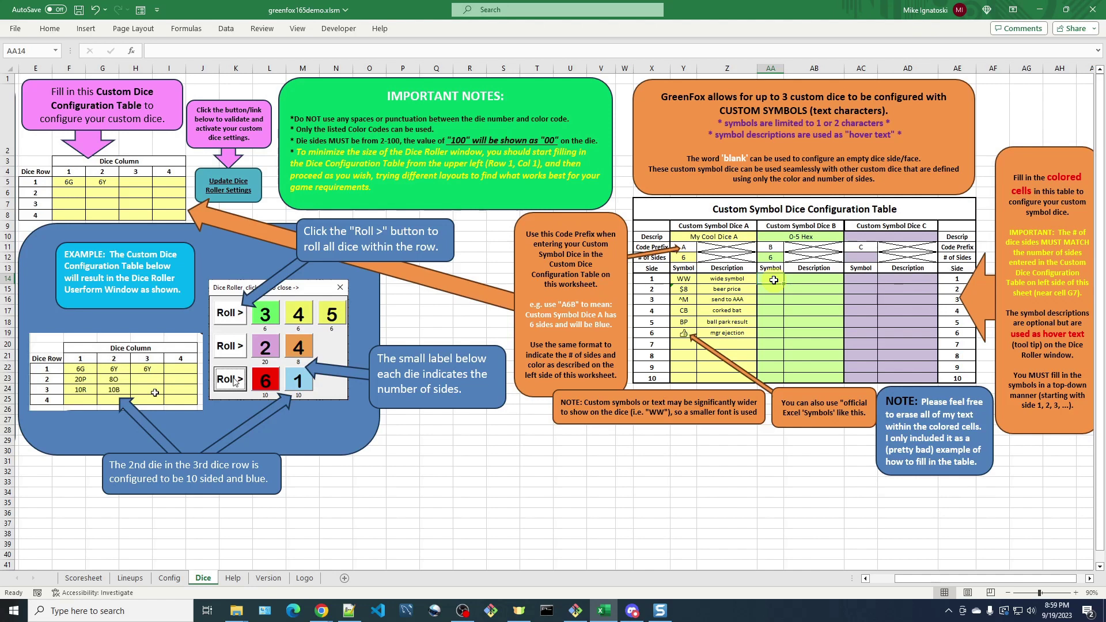
text(bl)
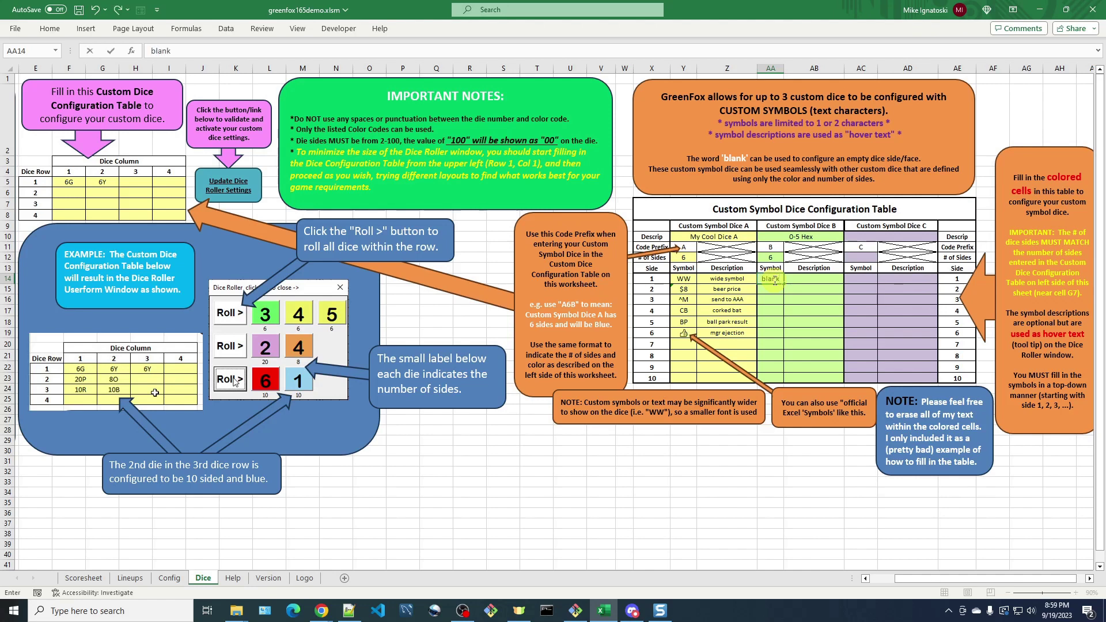
text(ank)
key(Tab)
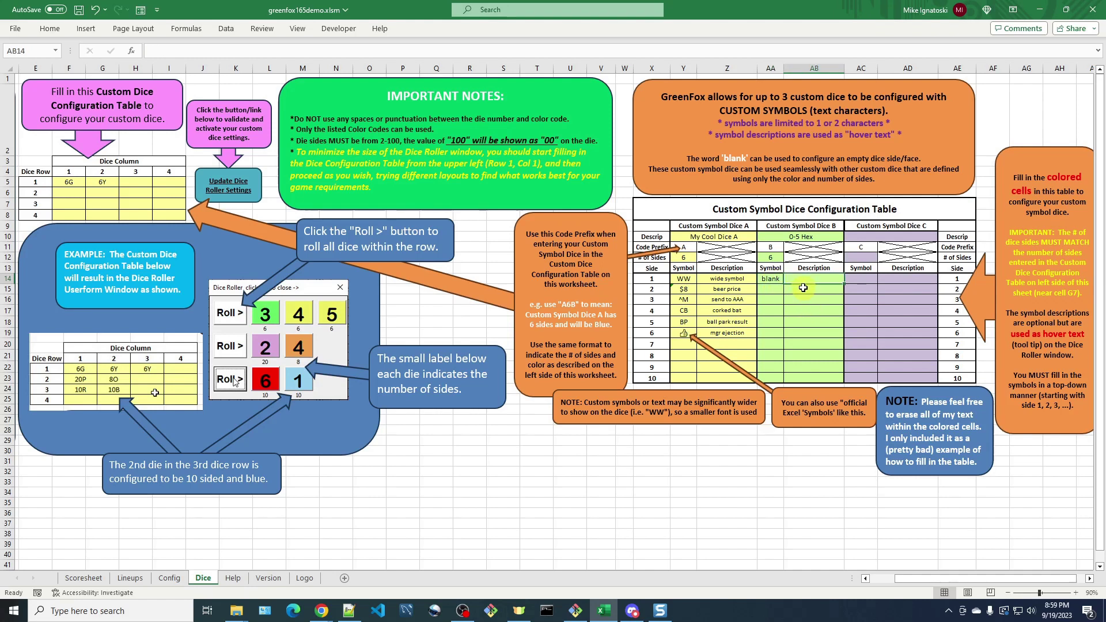
text(show)
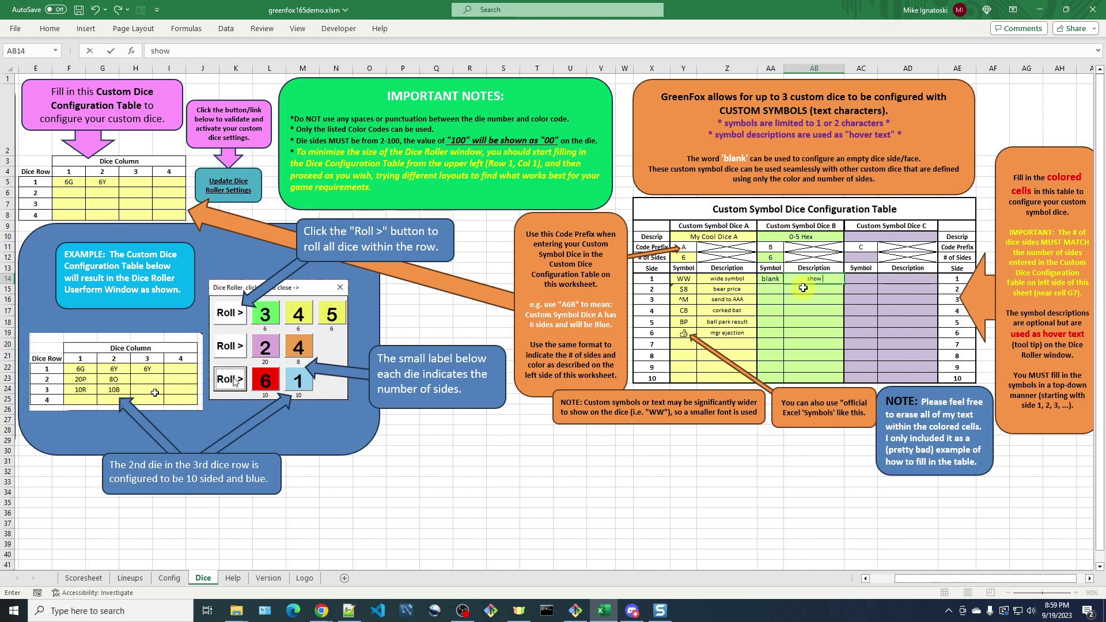
text( nothing)
- Fill the symbols for sides 2 to 6 of Custom Symbol Dice B with 1, 2, 3, 4 and 5
click(770, 291)
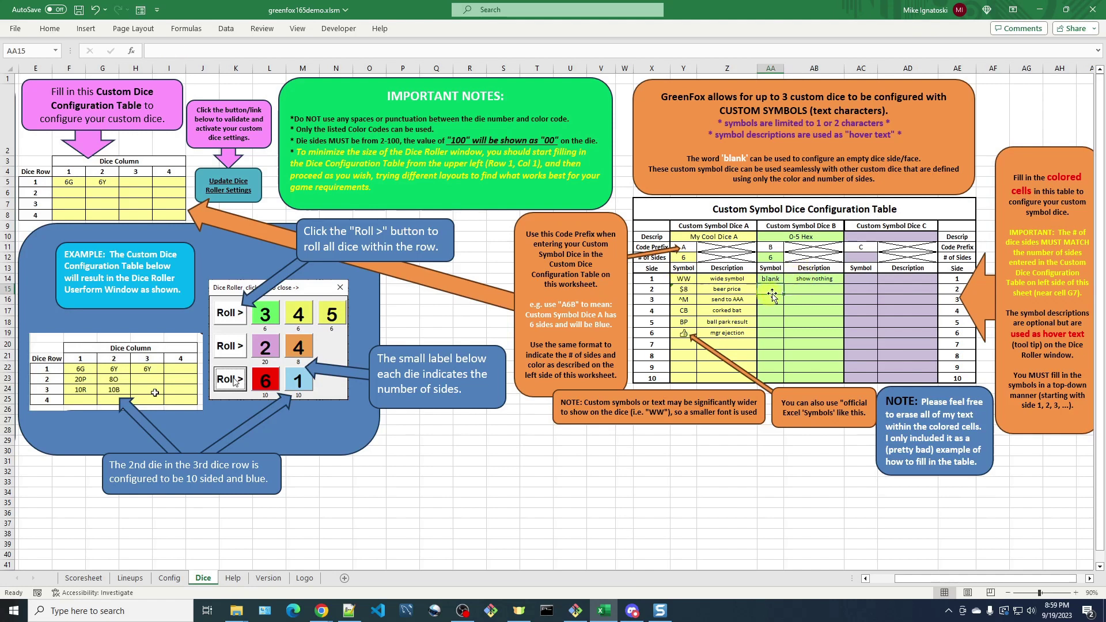
text(1)
key(Return)
text(2)
key(Return)
text(3)
key(Return)
text(4)
key(Return)
text(5)
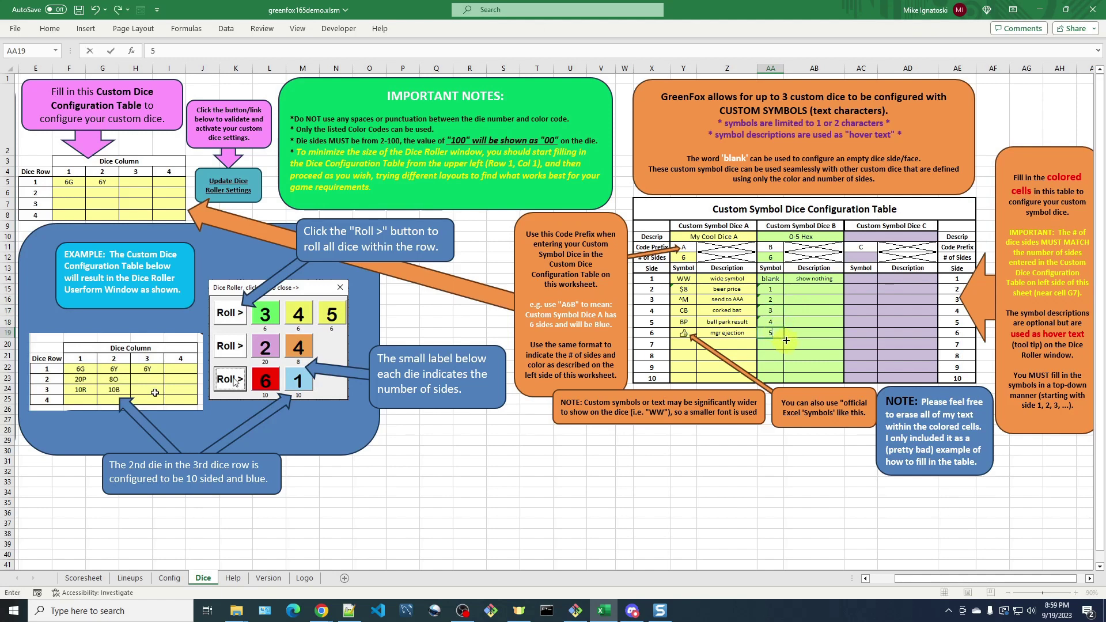
click(817, 335)
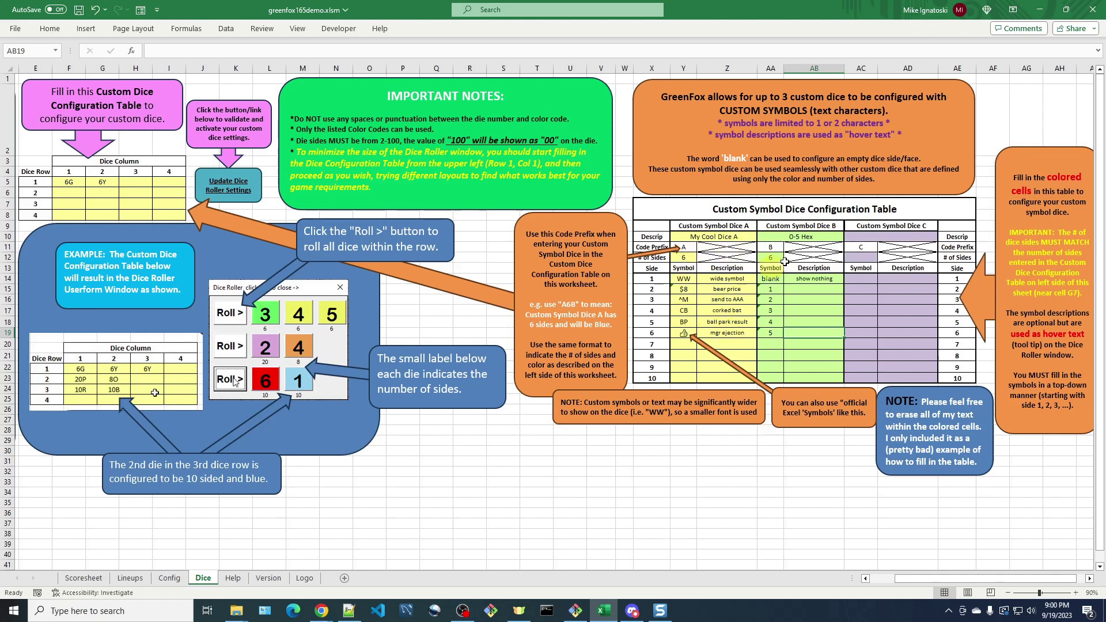
- Describe Custom Symbol Dice C as "Outcome Die" and set its number of sides to 9
click(885, 236)
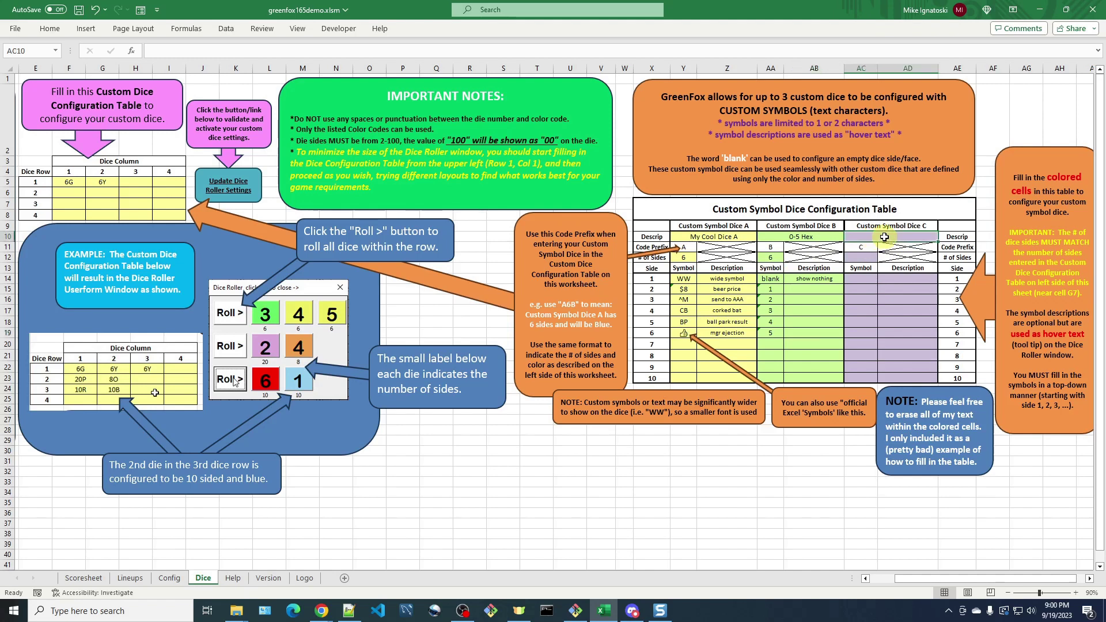
text(Outcome)
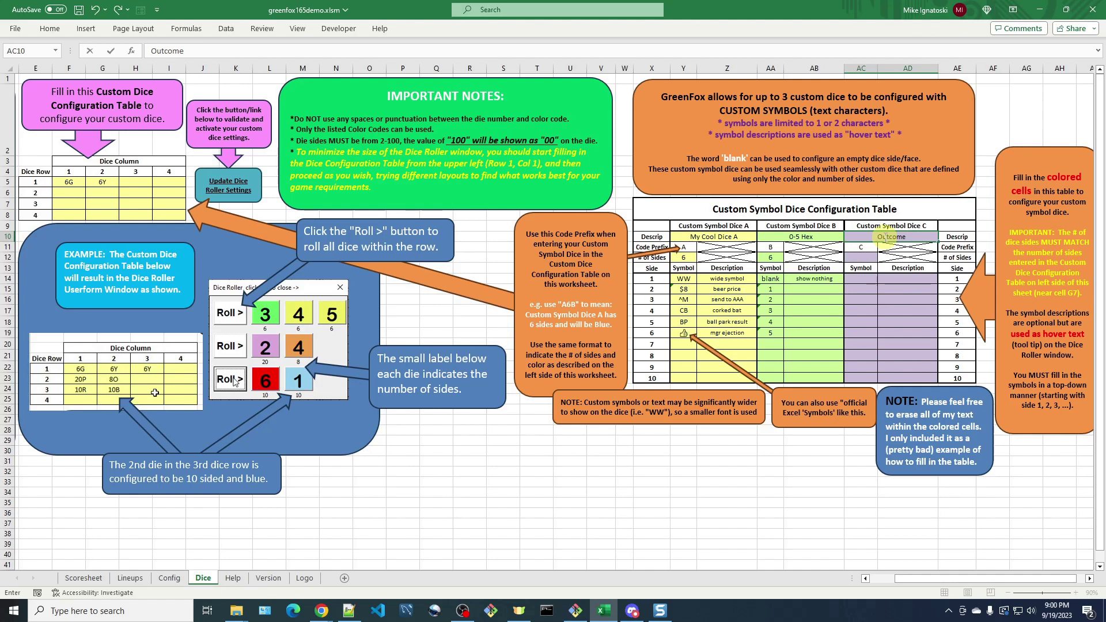
text( Die)
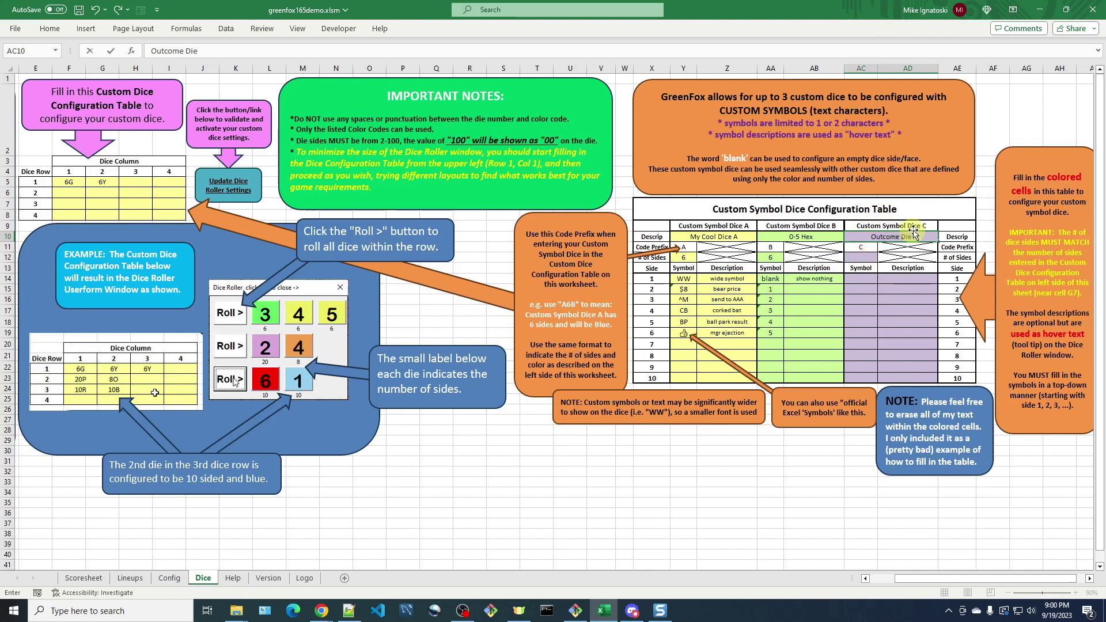
click(858, 258)
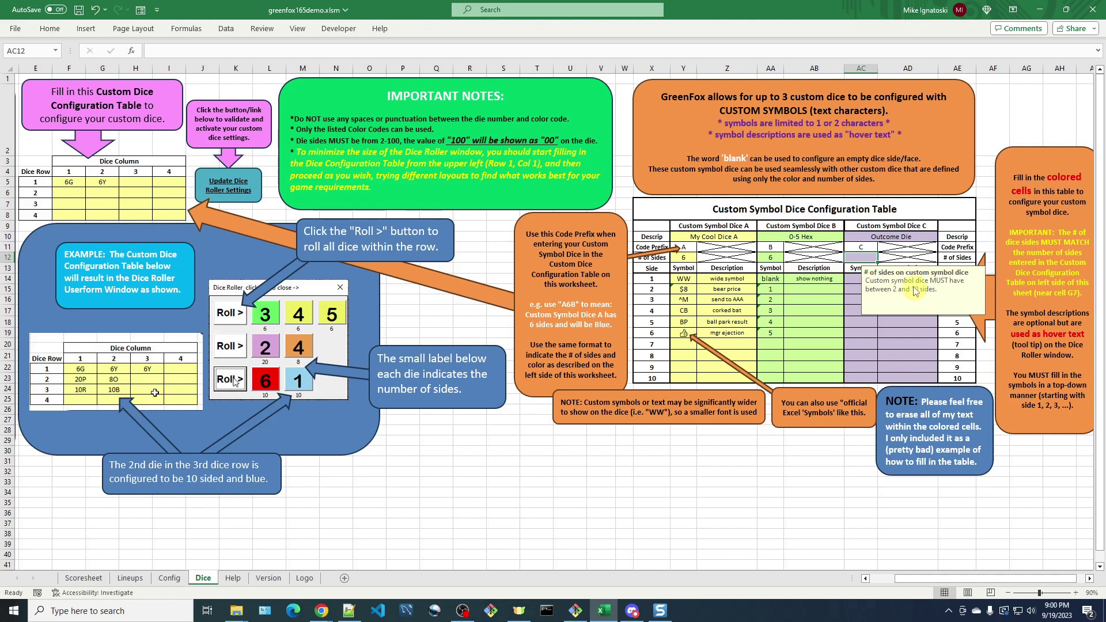
text(9)
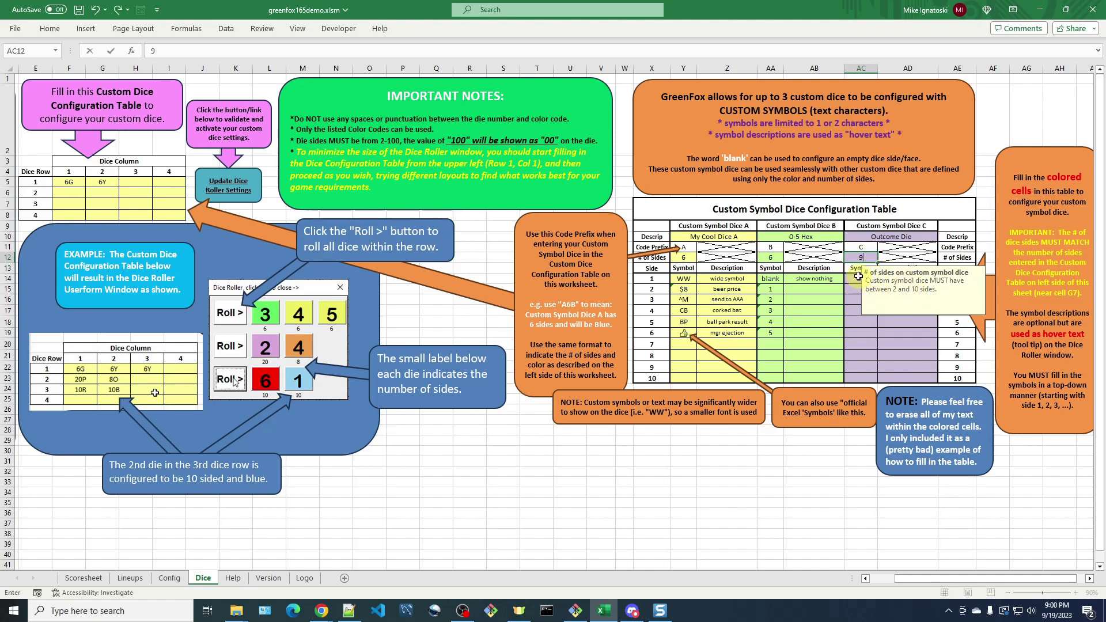
- Enter the symbol P for sides 1 to 4 of Custom Symbol Dice C
click(870, 282)
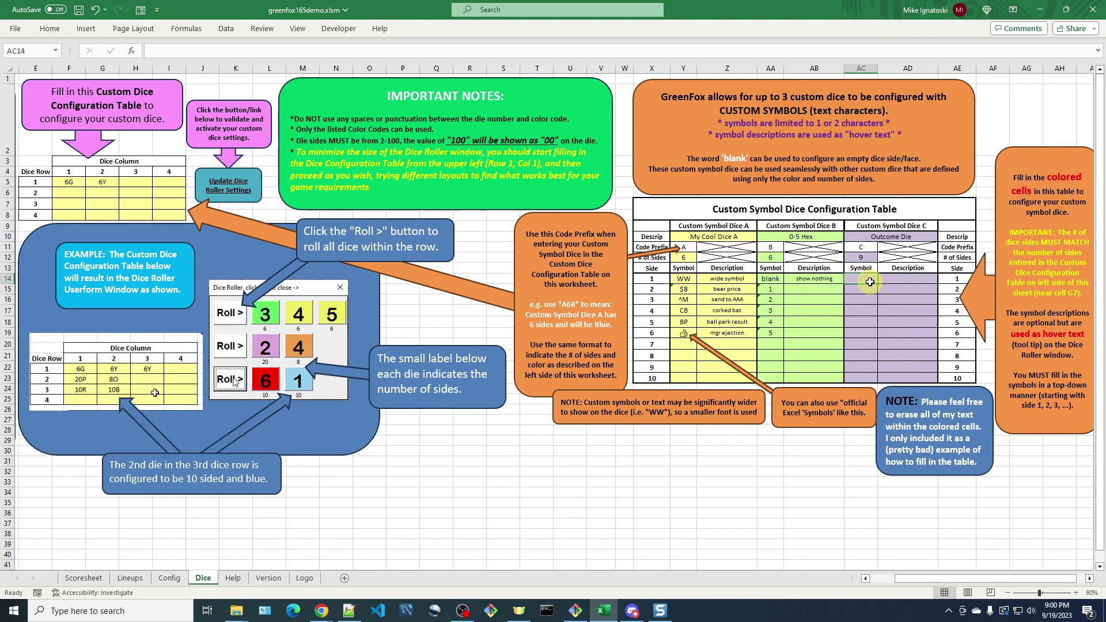
text(P)
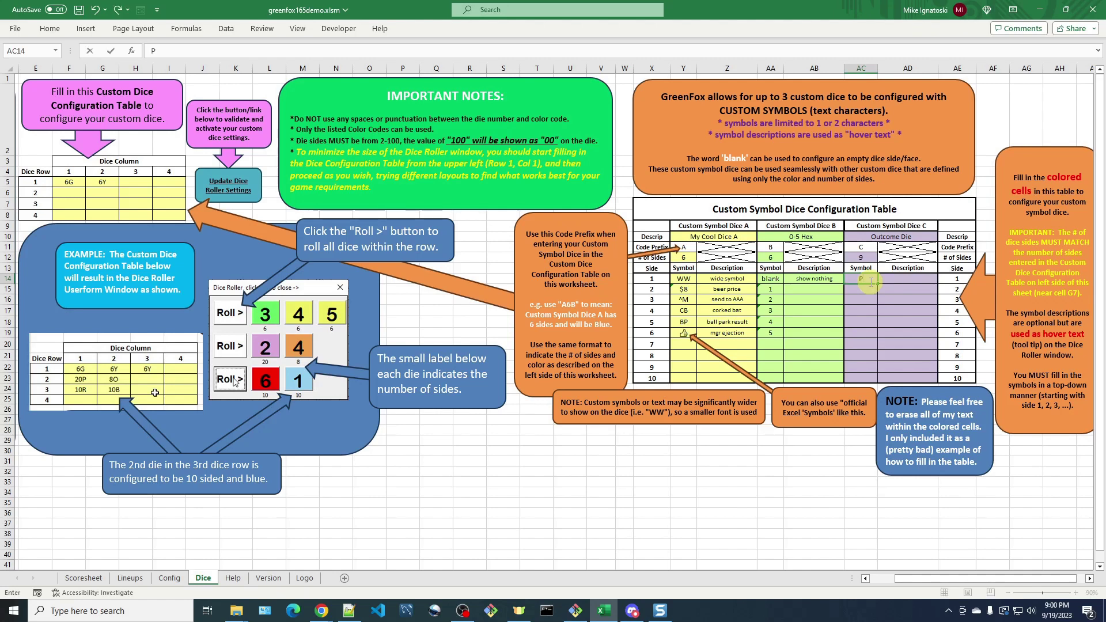
key(Return)
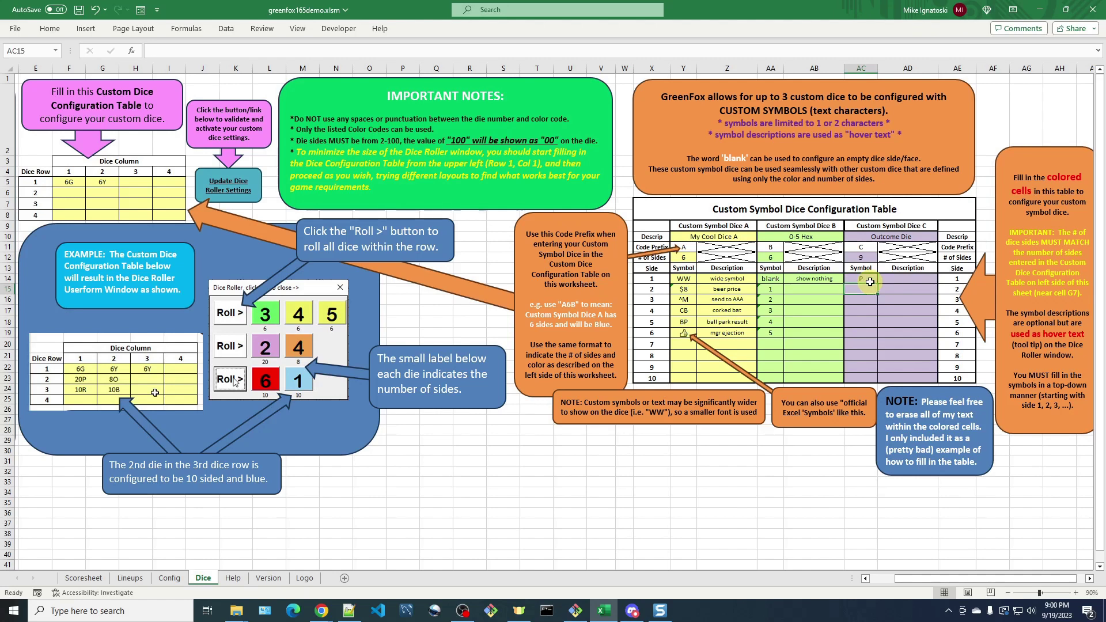
text(P)
key(Return)
text(P)
key(Return)
text(P)
key(Return)
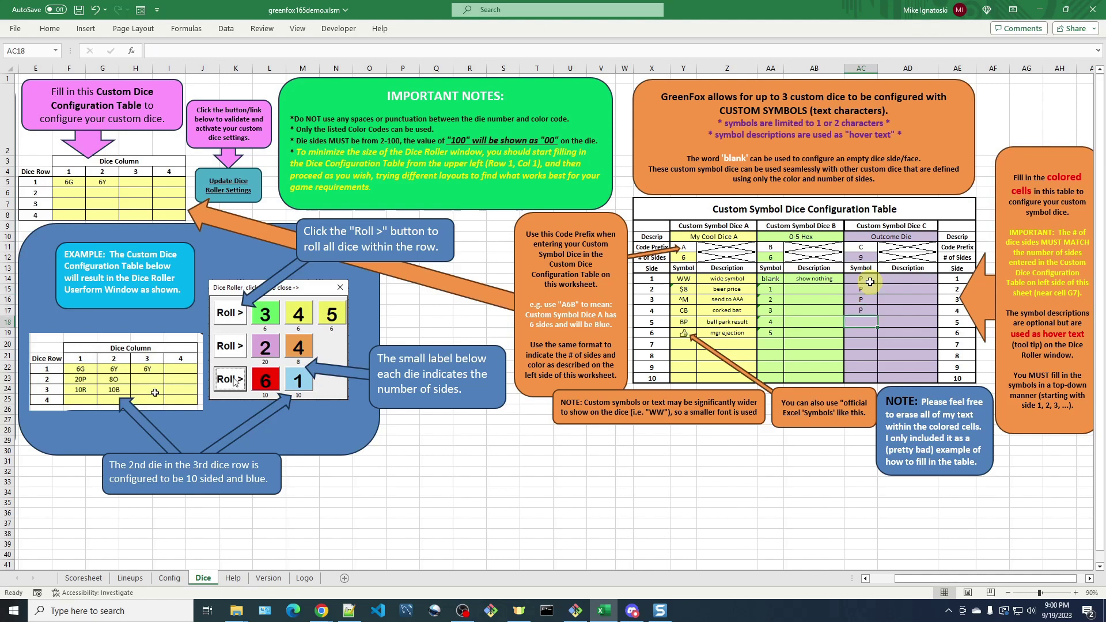
- Describe side 1 of Custom Symbol Dice C as "pitcher" and copy that description to sides 2 to 4
click(904, 278)
text(pi)
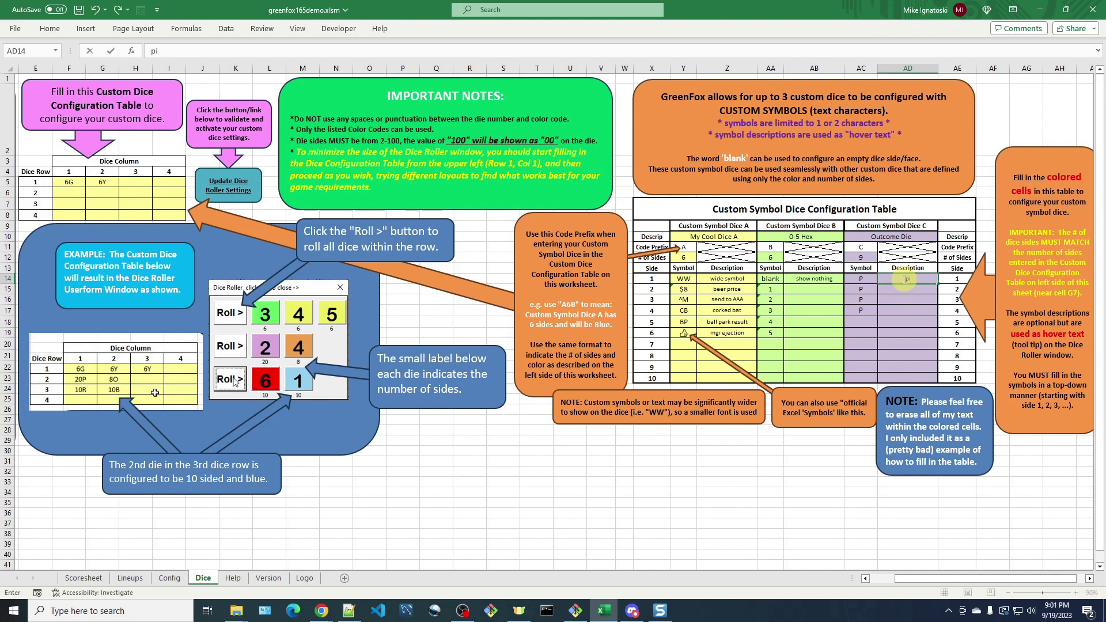
click(904, 279)
key(ctrl+c)
key(Down)
key(shift+Down)
key(shift+Down)
key(ctrl+v)
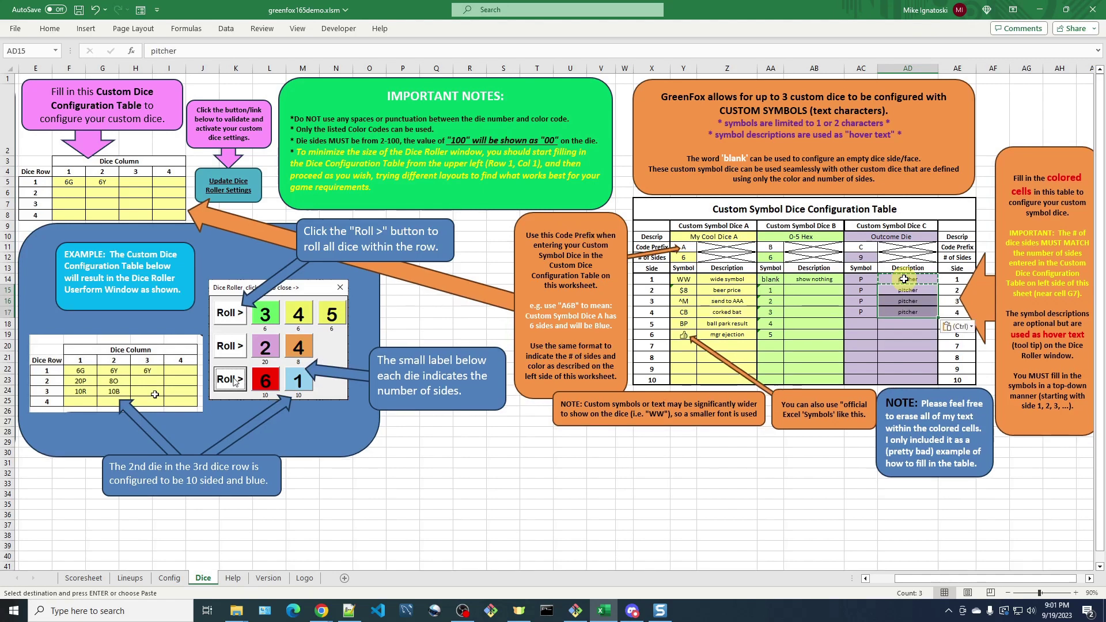
- Set side 5 of Custom Symbol Dice C to the symbol B with the description "batter"
click(867, 324)
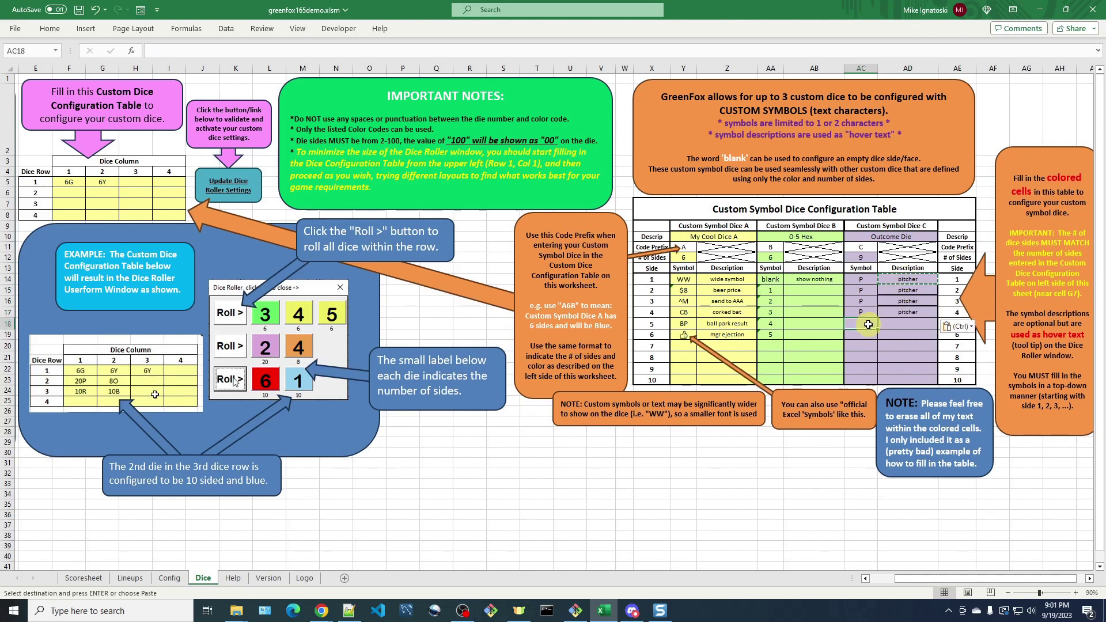
click(894, 322)
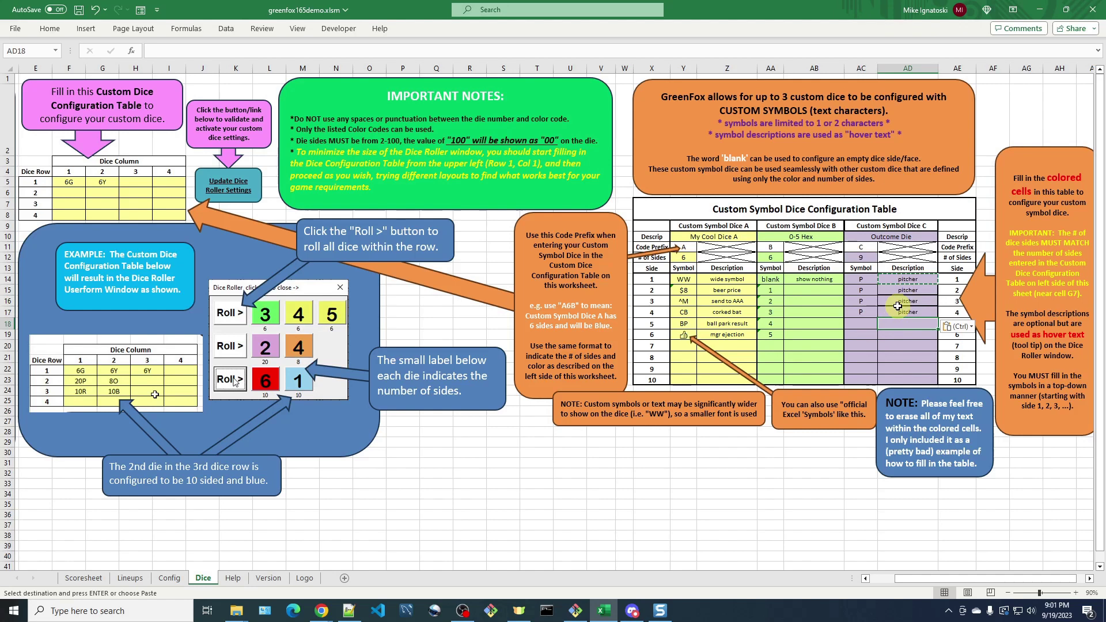
click(861, 325)
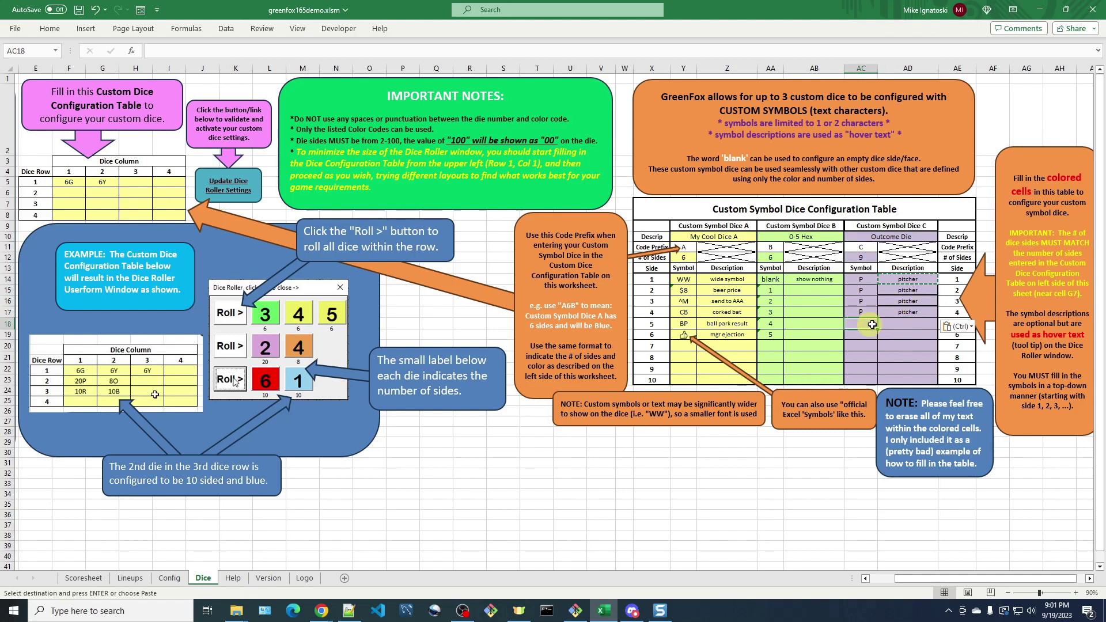
text(B)
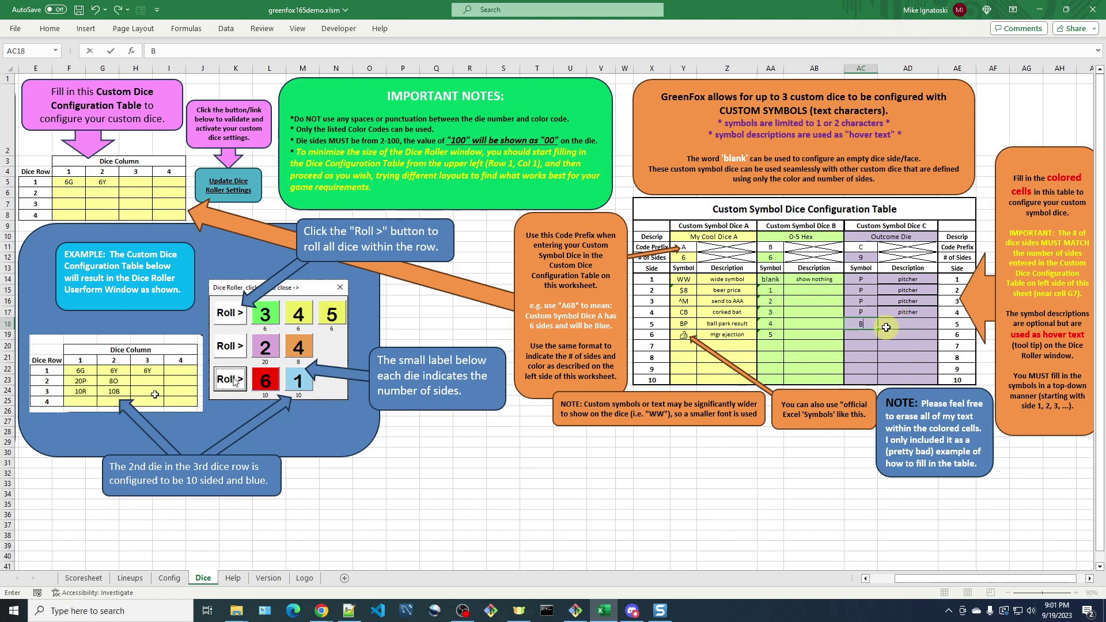
click(886, 326)
text(batter)
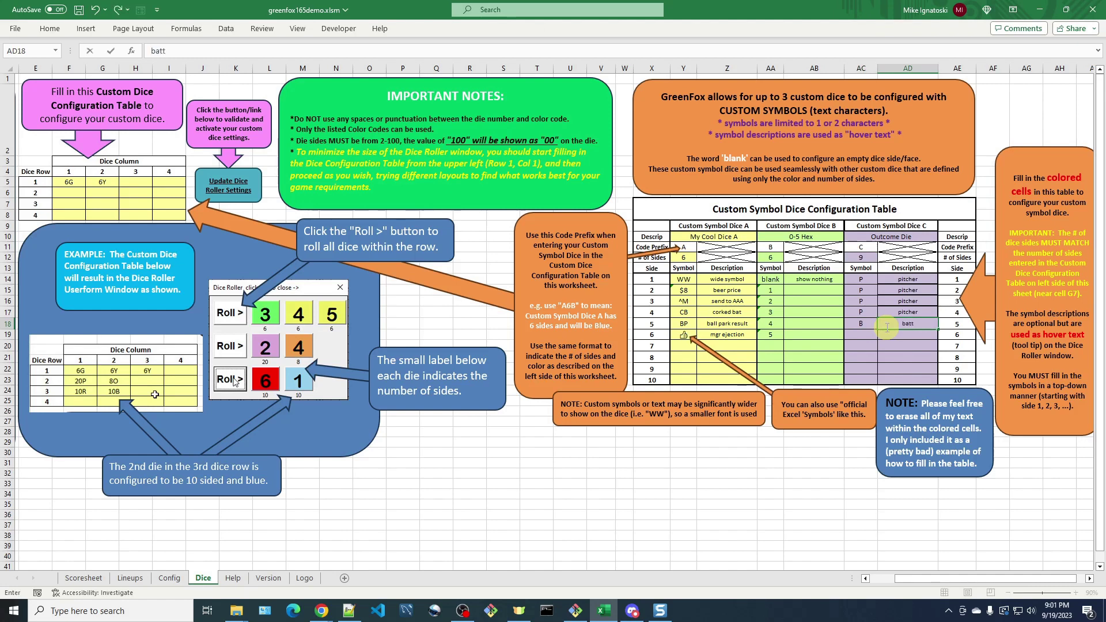
key(Return)
- Copy side 5's symbol and description on Custom Symbol Dice C to sides 6 and 7
key(Up)
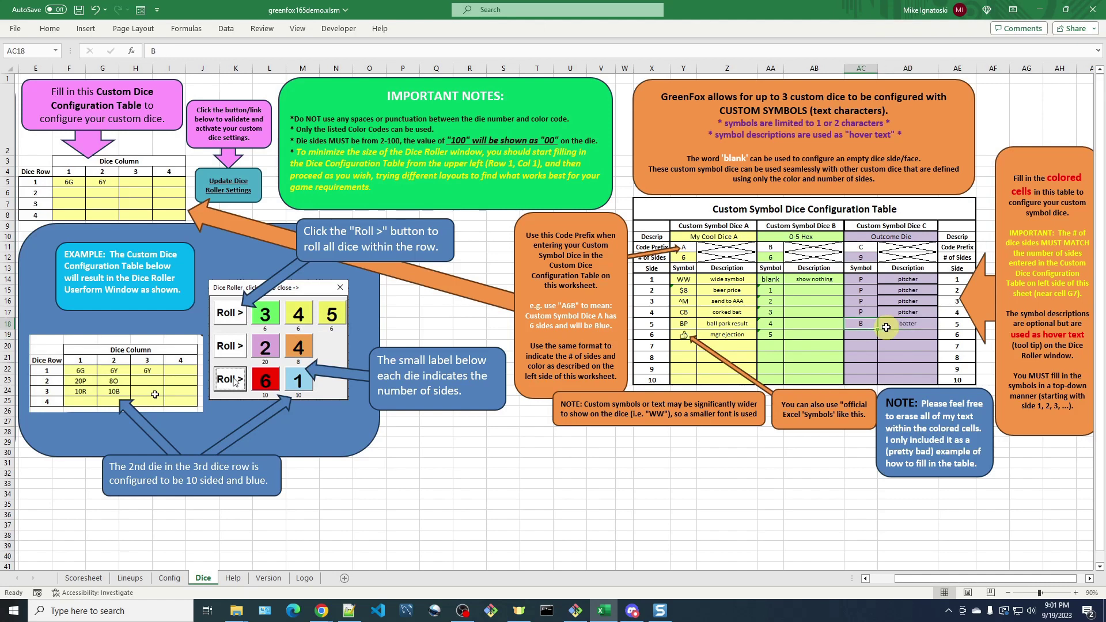
key(shift+Right)
key(ctrl+c)
key(Down)
key(shift+Down)
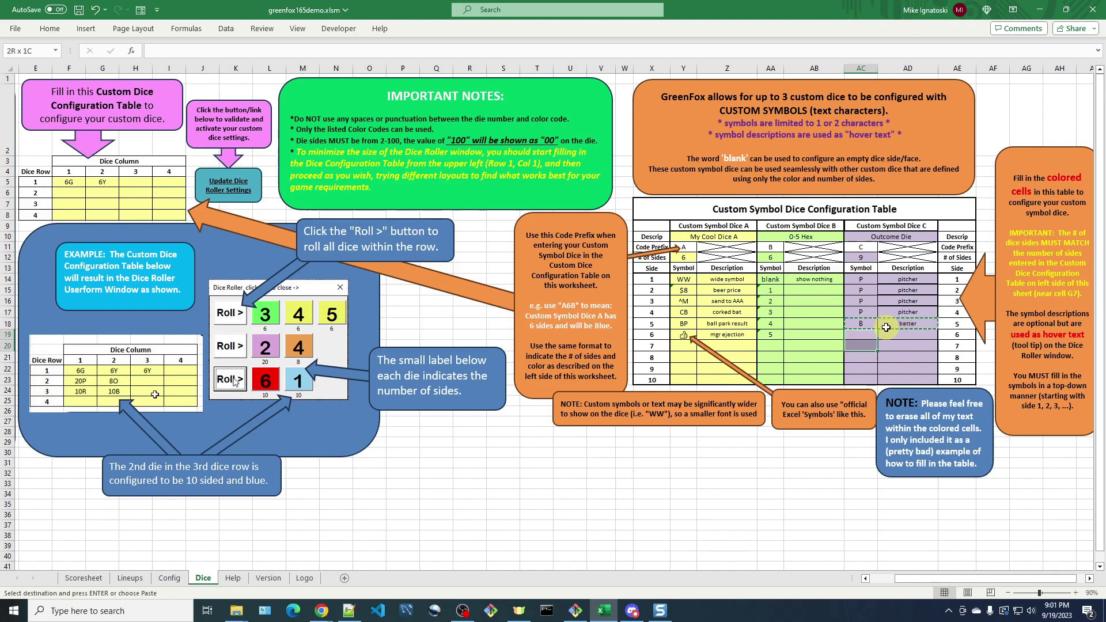
key(shift+Right)
key(Return)
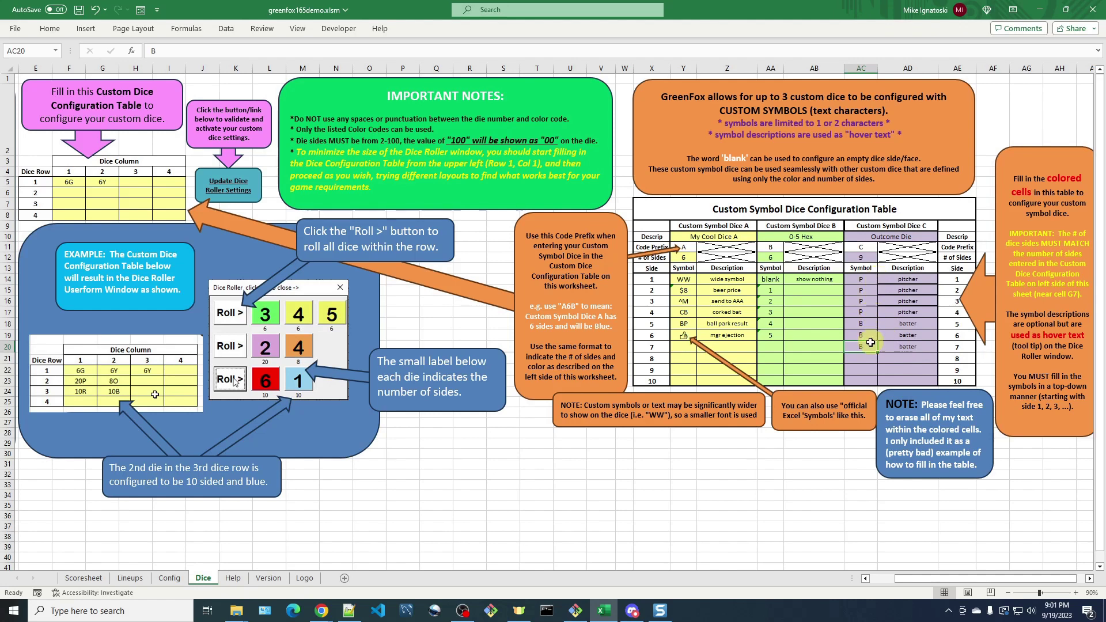
- Set side 8 of Custom Symbol Dice C to the symbol FD with the description "fielding / defense"
click(868, 359)
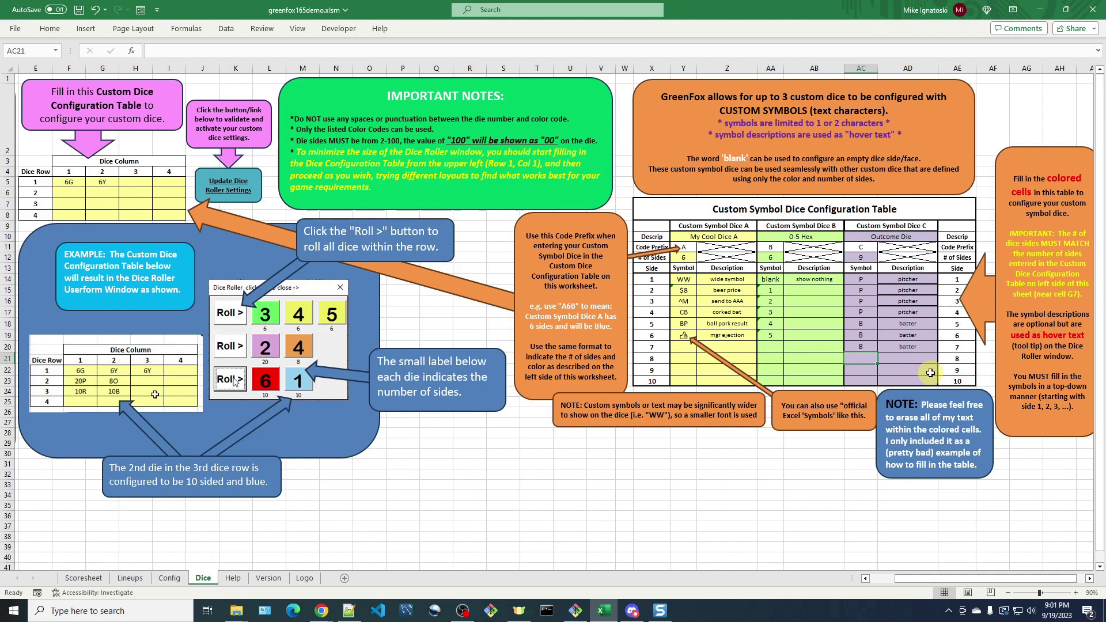
text(F)
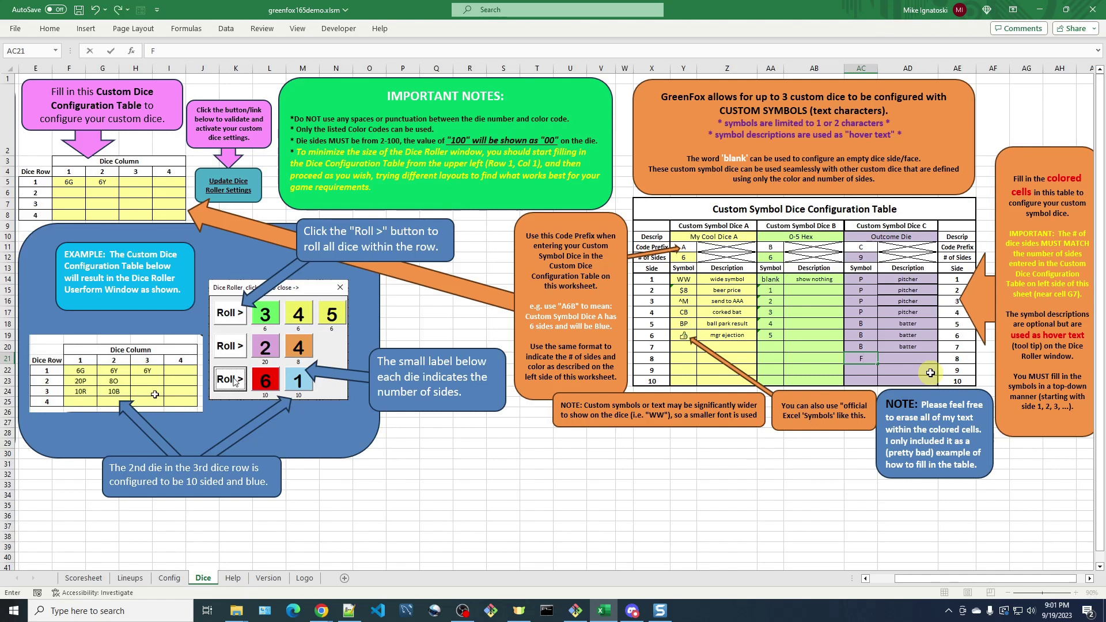
text(D)
key(Tab)
text(fielding)
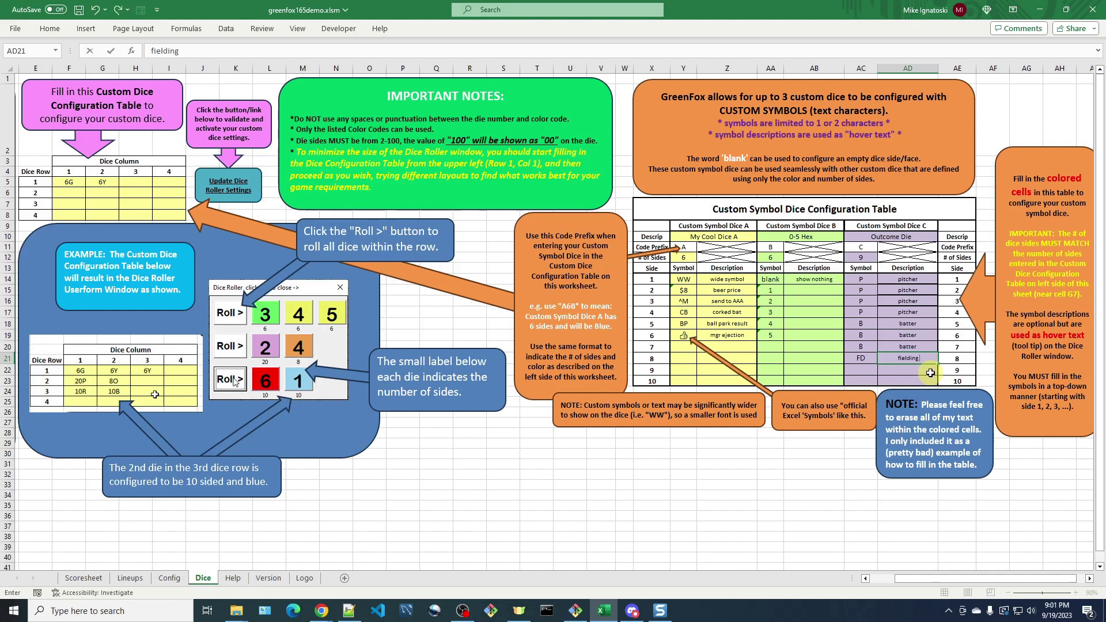
text( d defense)
key(Return)
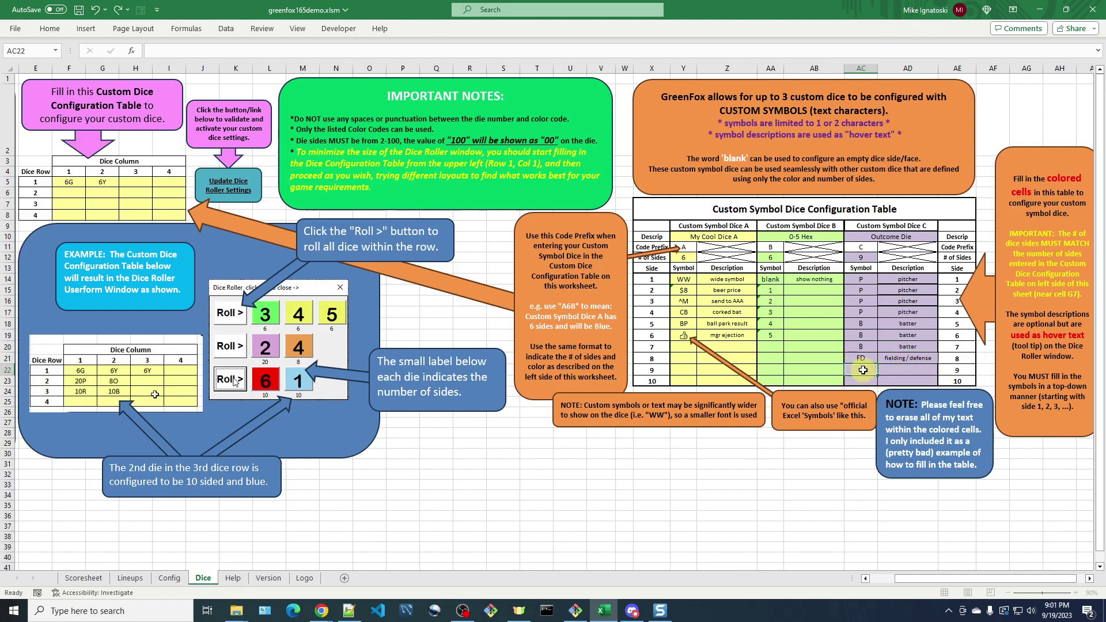
- Set side 9 of Custom Symbol Dice C to the symbol BP with the description "ballpark effect"
text(BP)
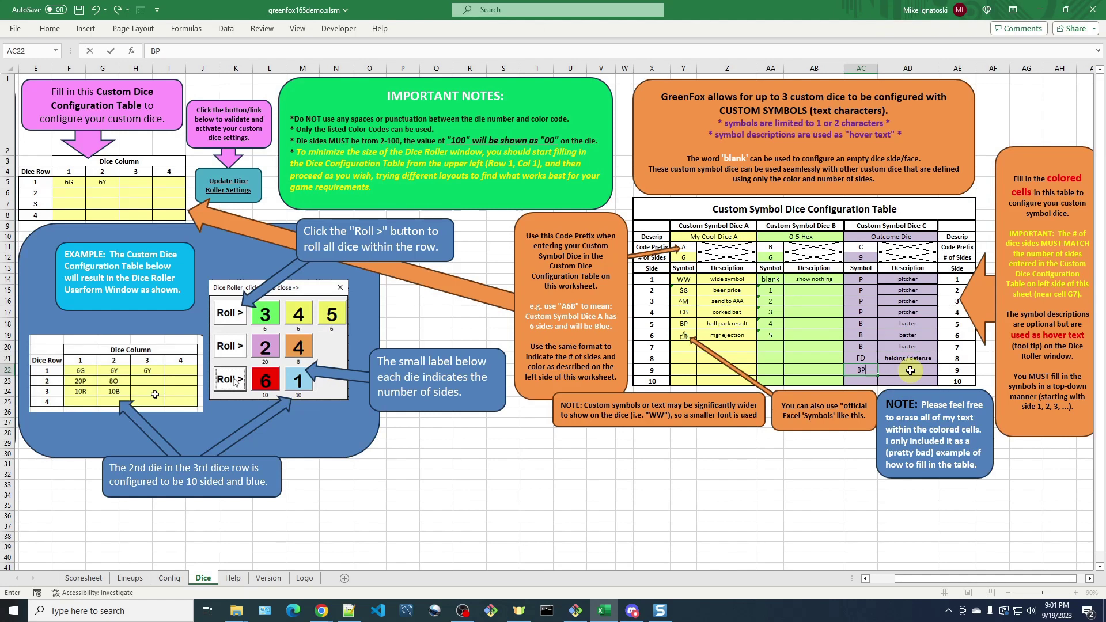
key(Tab)
text(bal)
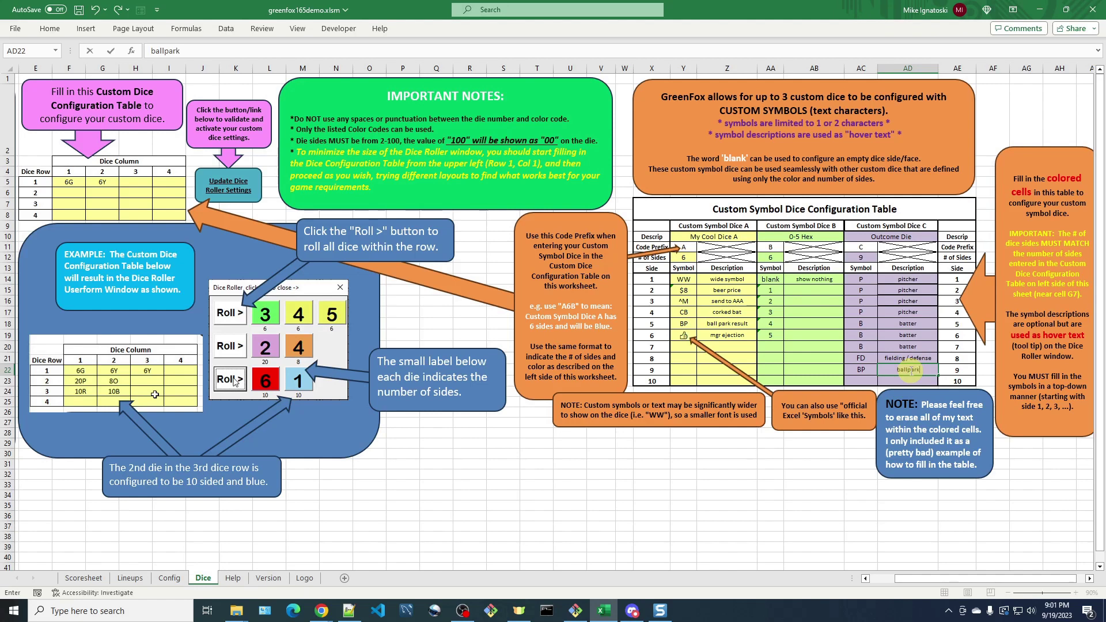
text(lpark effect)
click(895, 324)
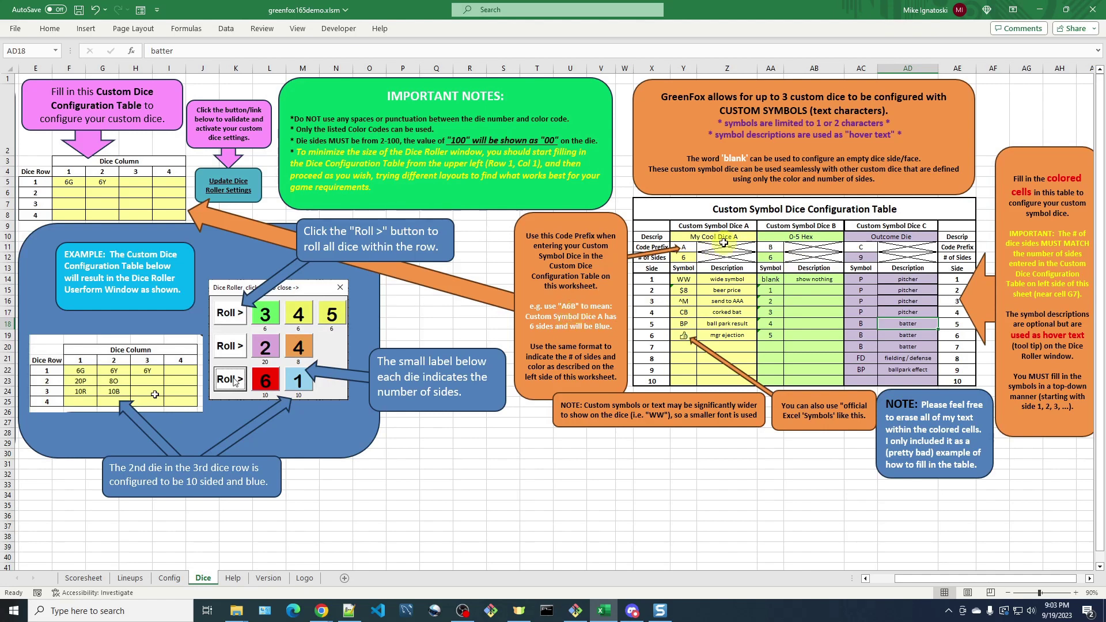
- Enter the die code B6R in dice row 2, column 1 of the Custom Dice Configuration Table
click(73, 193)
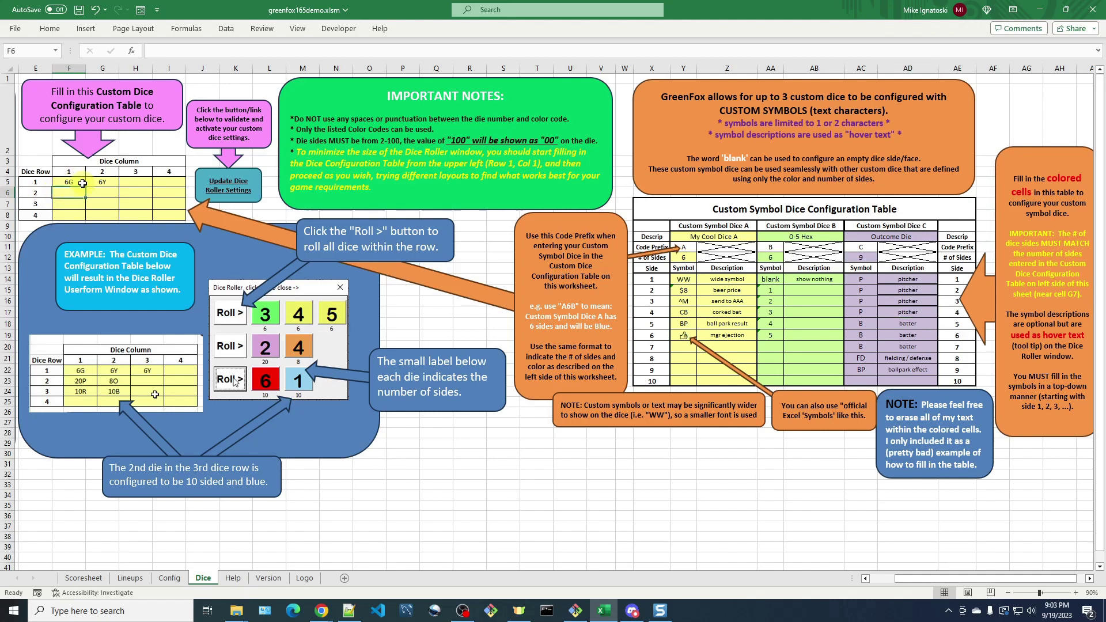
text(z)
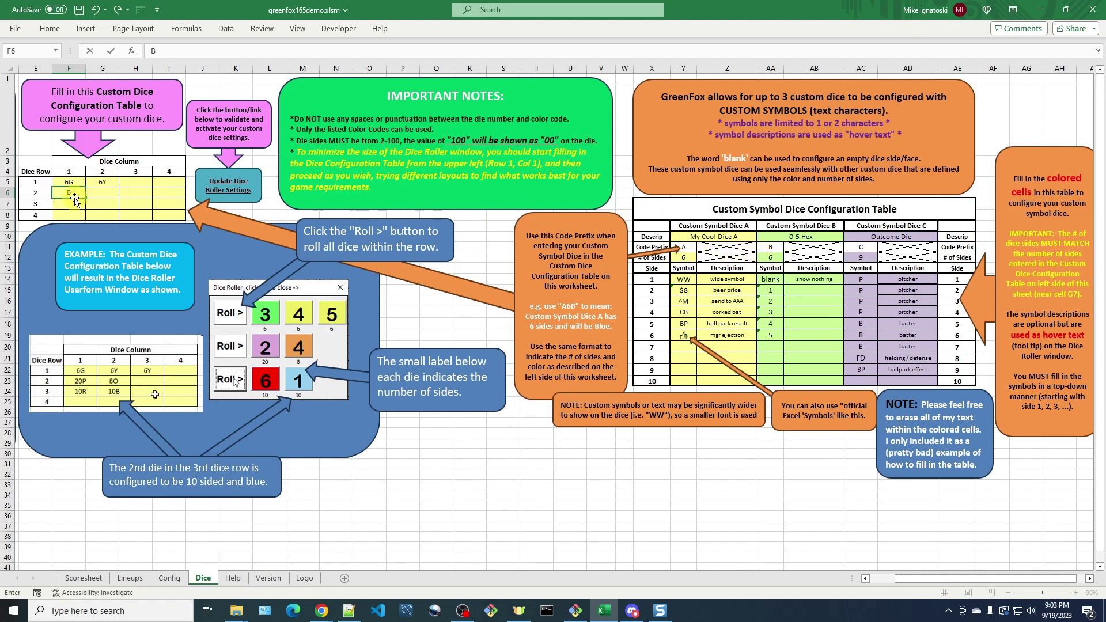
text(6R)
drag(904, 574, 882, 579)
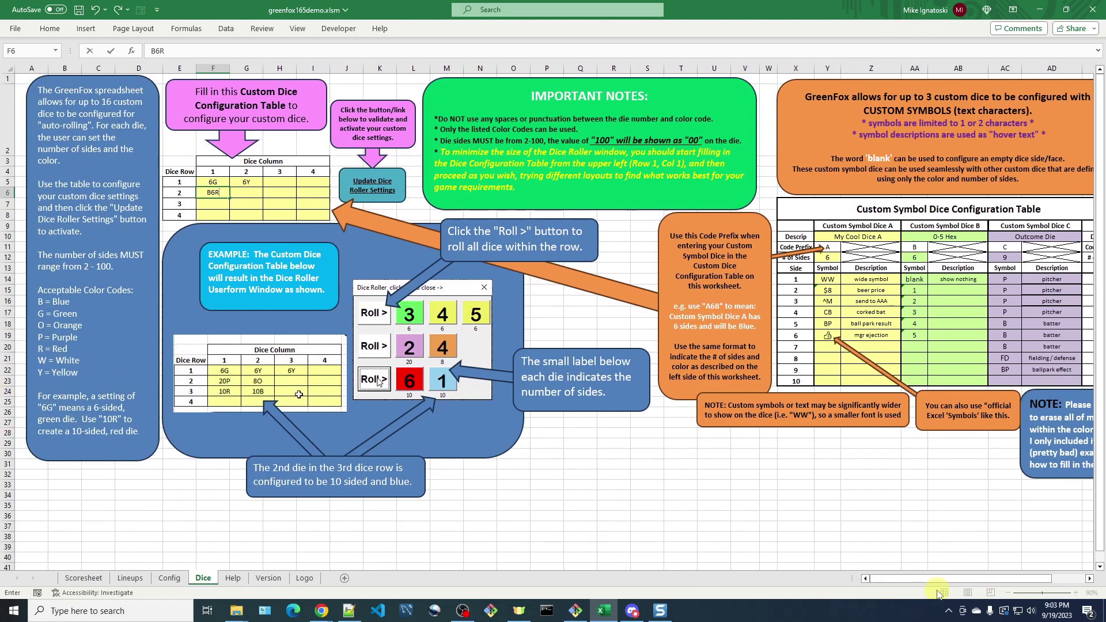
drag(938, 579, 1006, 580)
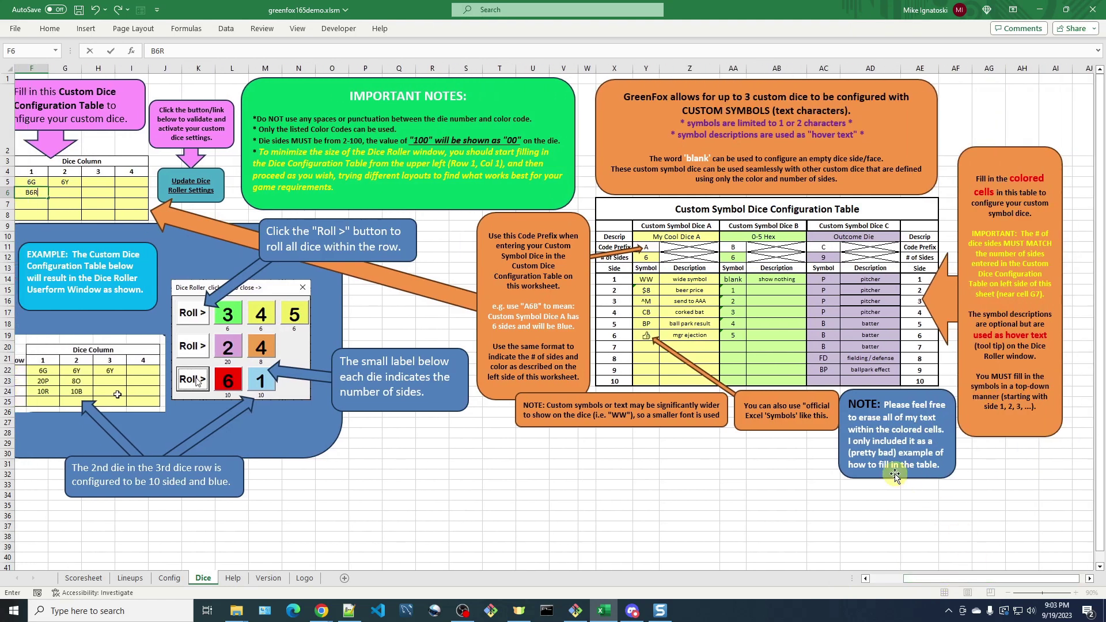